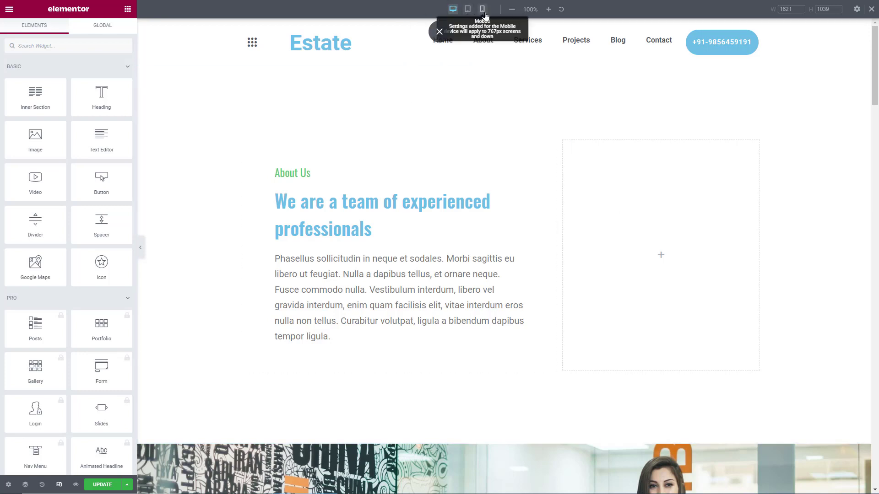
Exit the Elementor editor to the WordPress dashboard
mouse_move(525, 80)
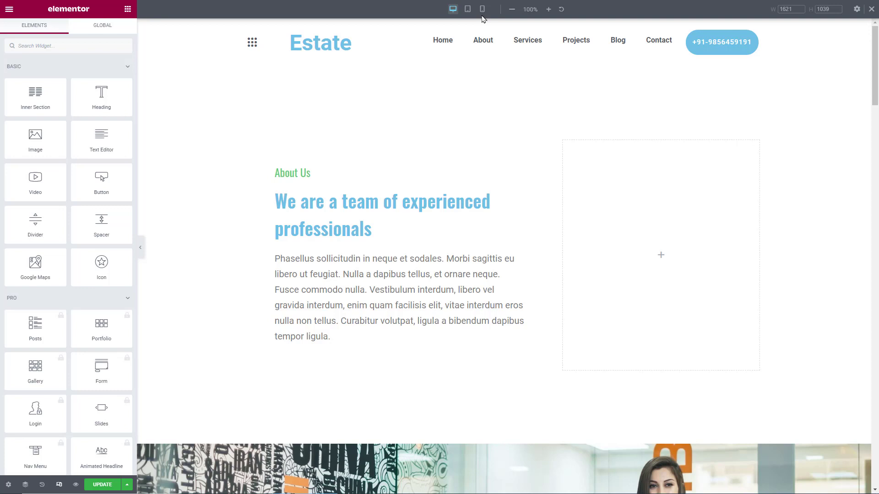
click(10, 9)
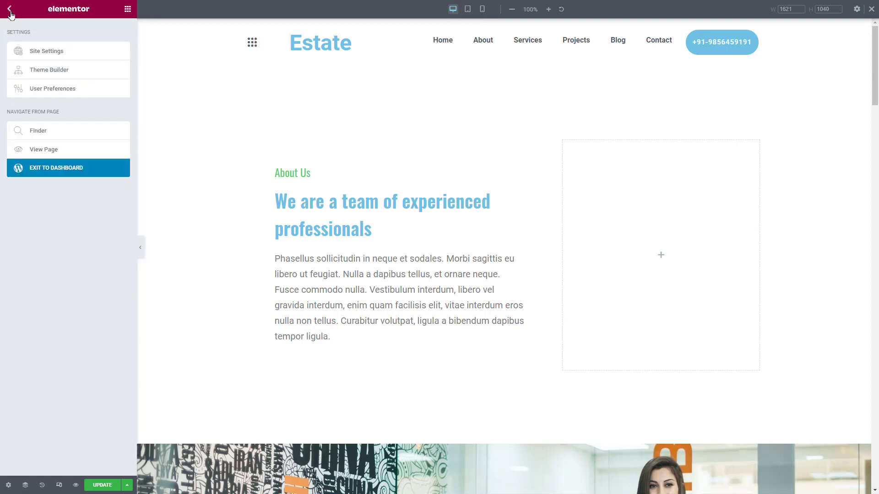
click(56, 169)
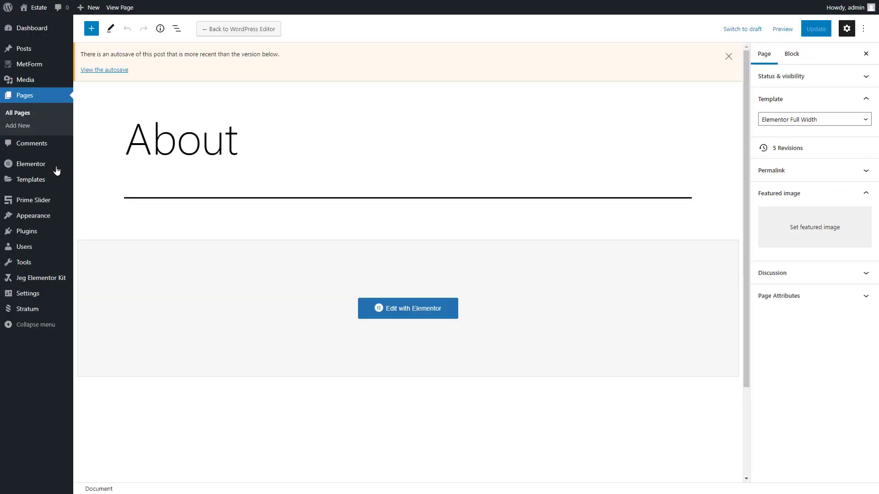
Show Elementor Settings on the Advanced tab, with options like CSS Print Method
mouse_move(59, 171)
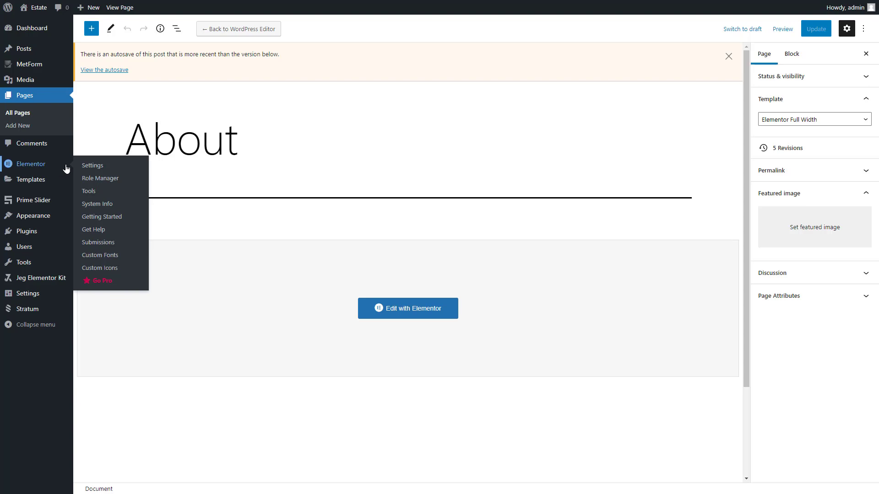
click(94, 168)
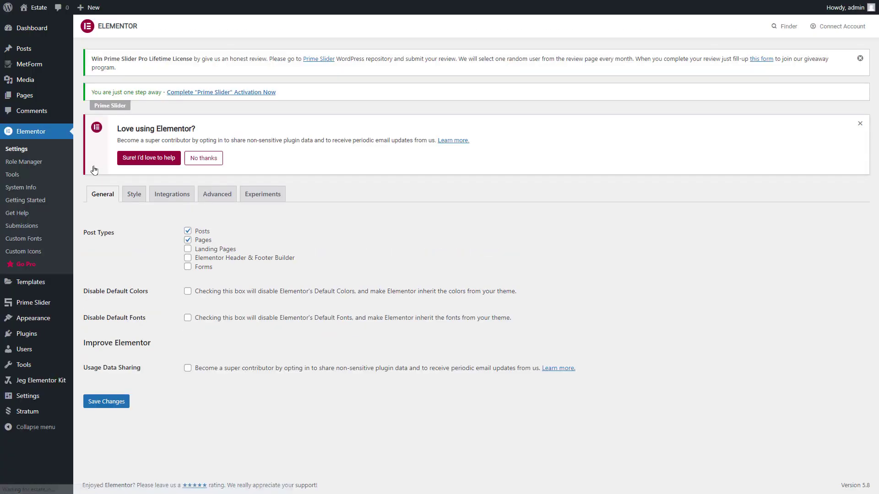
click(219, 195)
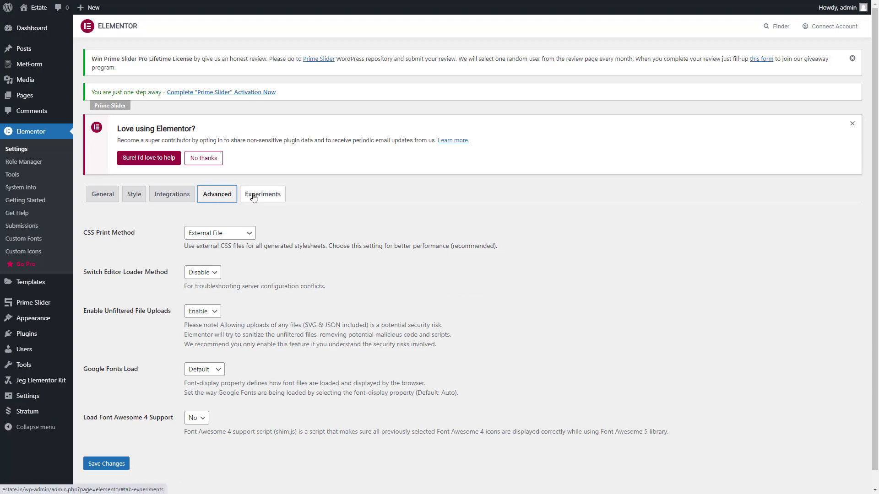
On the Experiments tab, set Additional Custom Breakpoints to Active and save changes
click(253, 194)
scroll(254, 197, down, 3)
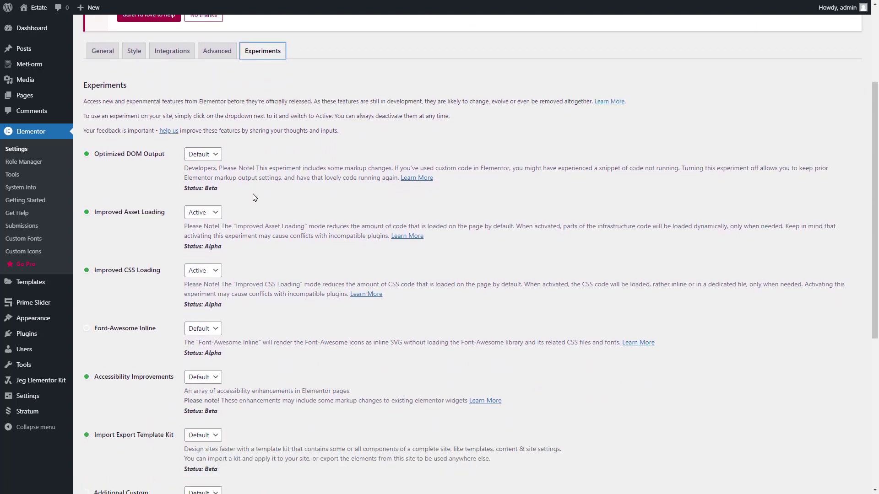
scroll(255, 197, down, 3)
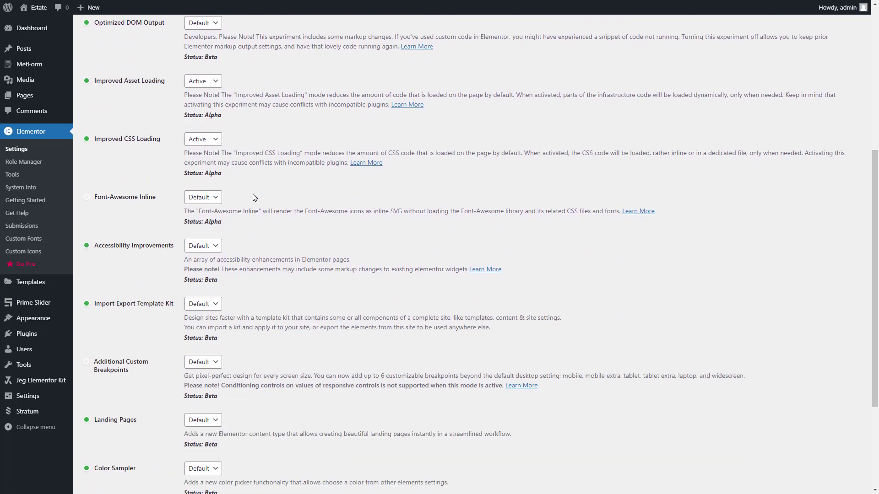
scroll(254, 197, down, 2)
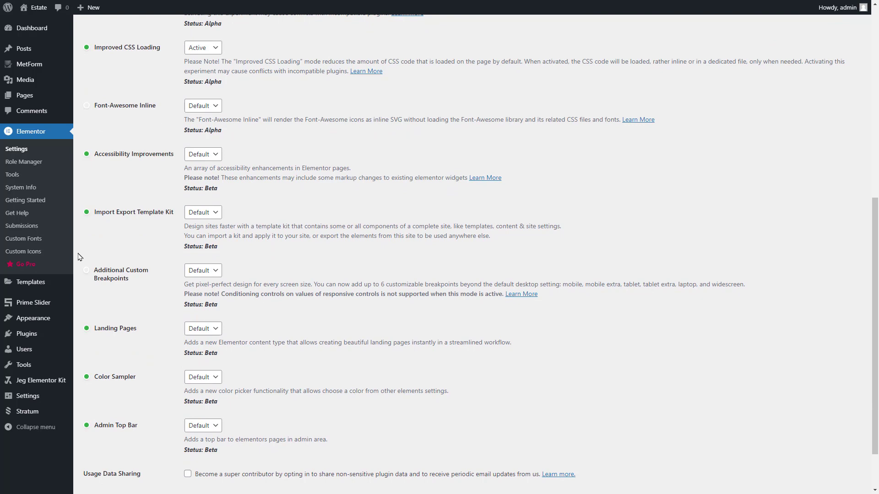
click(204, 272)
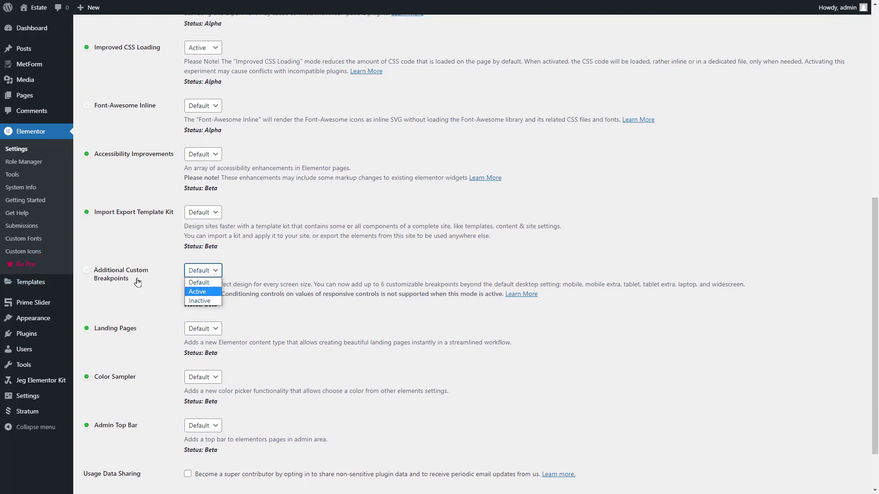
click(202, 293)
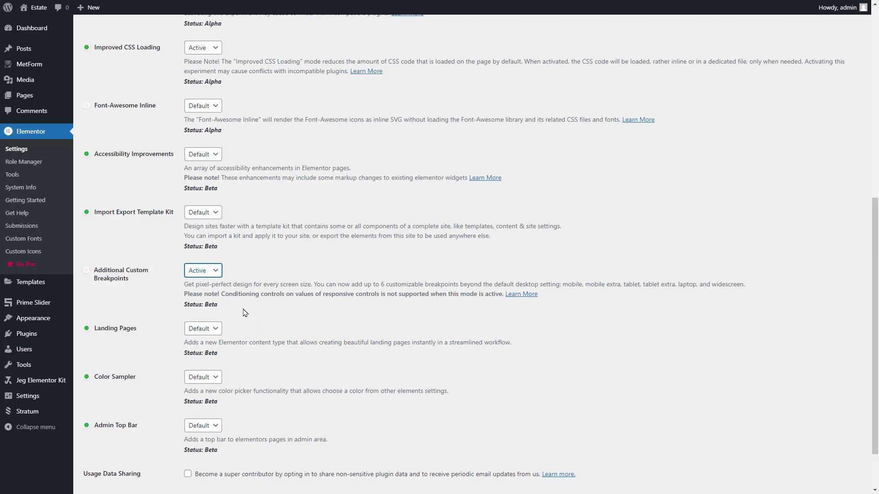
drag(219, 305, 192, 313)
click(204, 271)
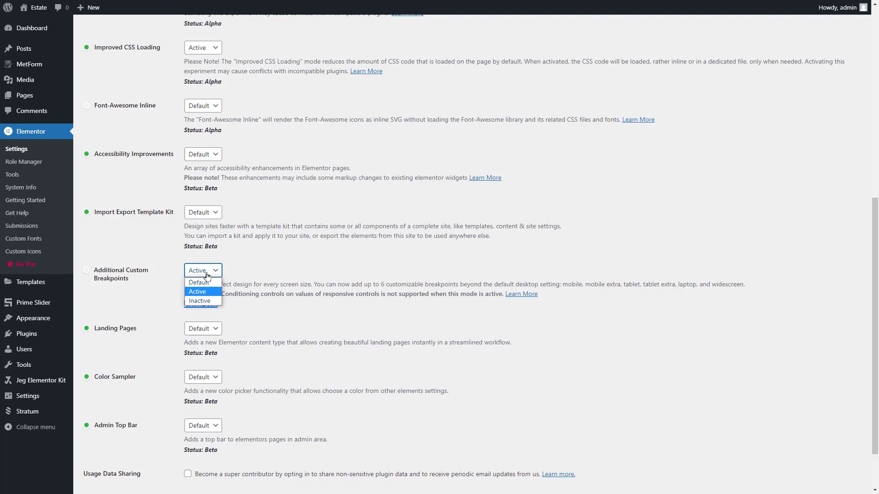
click(207, 294)
scroll(207, 293, down, 2)
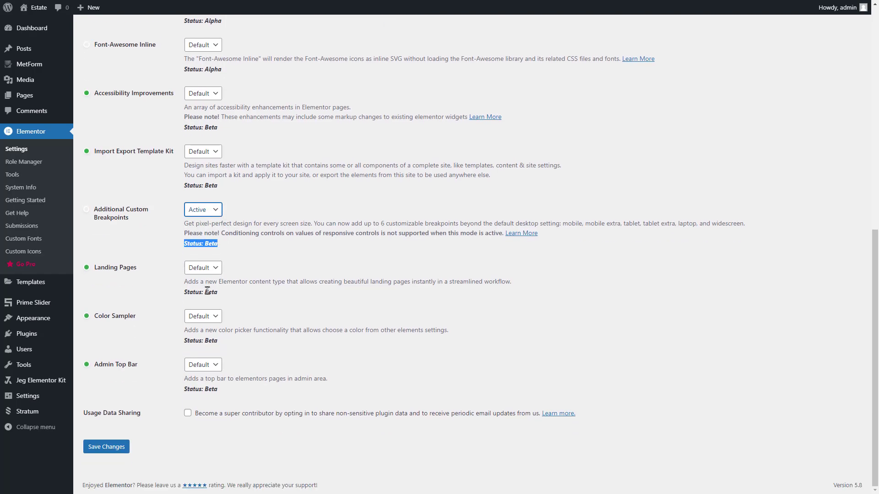
click(107, 450)
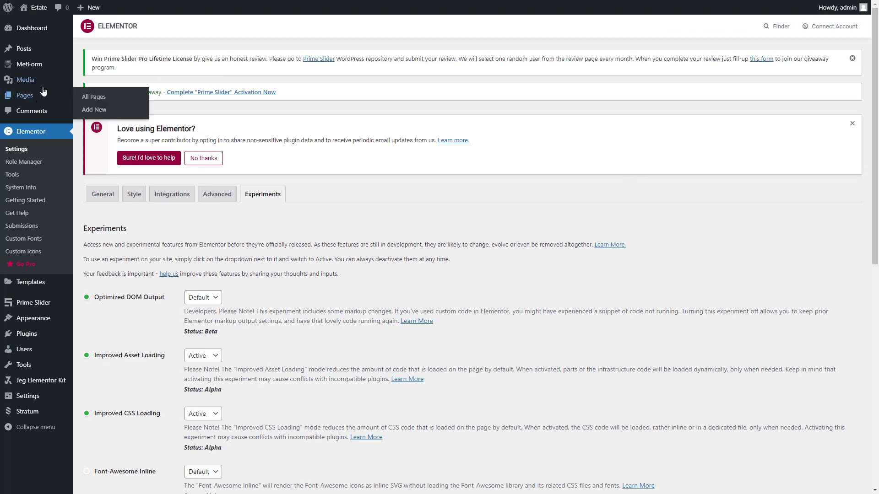
From the Pages list, edit the About page with Elementor
click(43, 100)
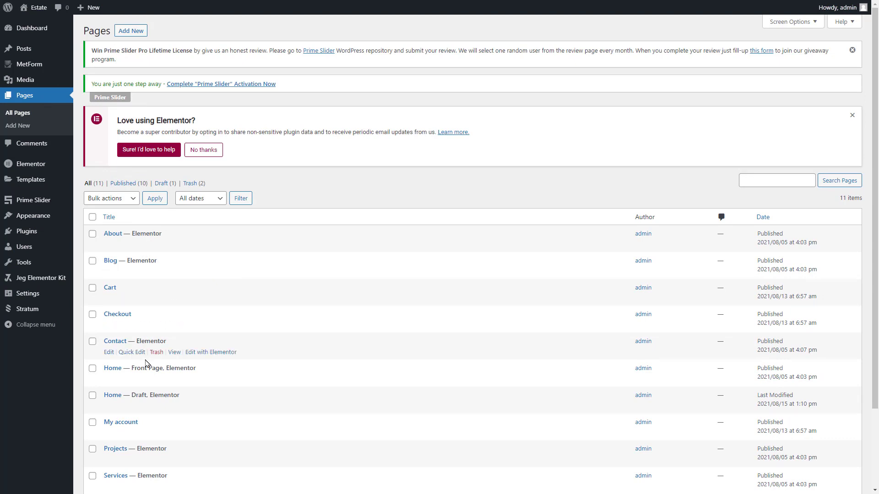
click(213, 245)
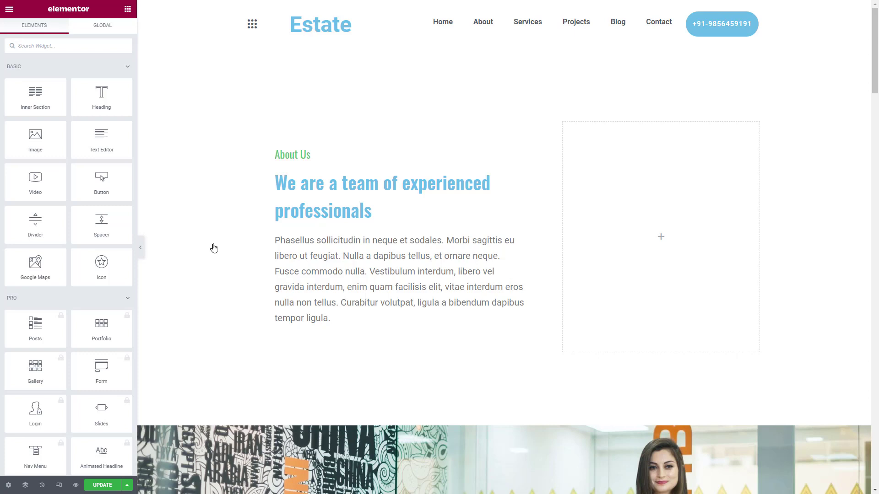
Expand Site Settings > Layout > Breakpoints, listing Mobile (767 px) and Tablet (1024 px)
click(9, 9)
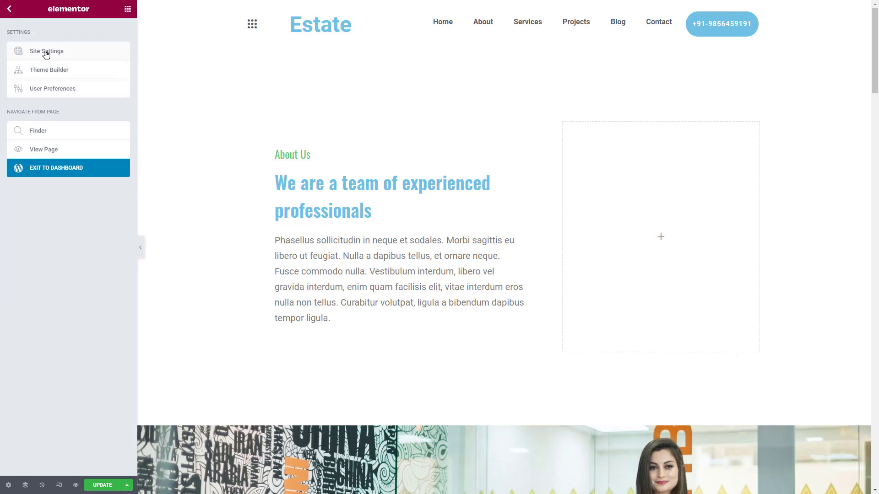
click(72, 55)
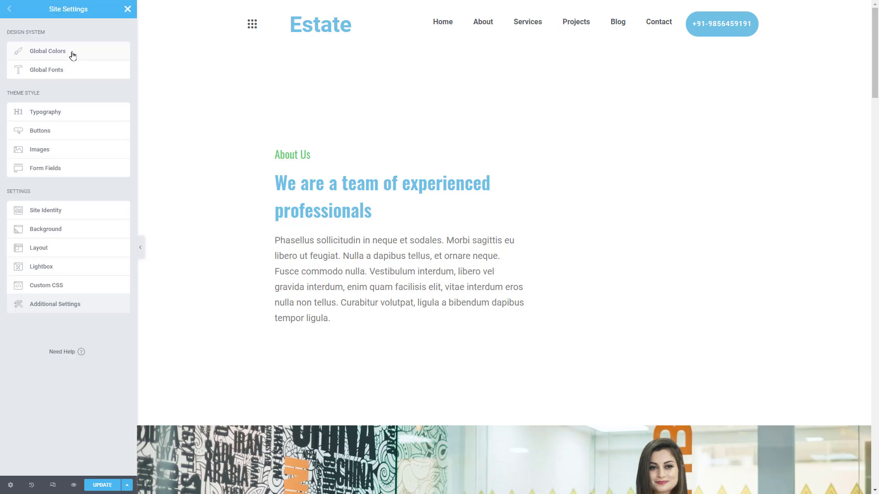
click(56, 248)
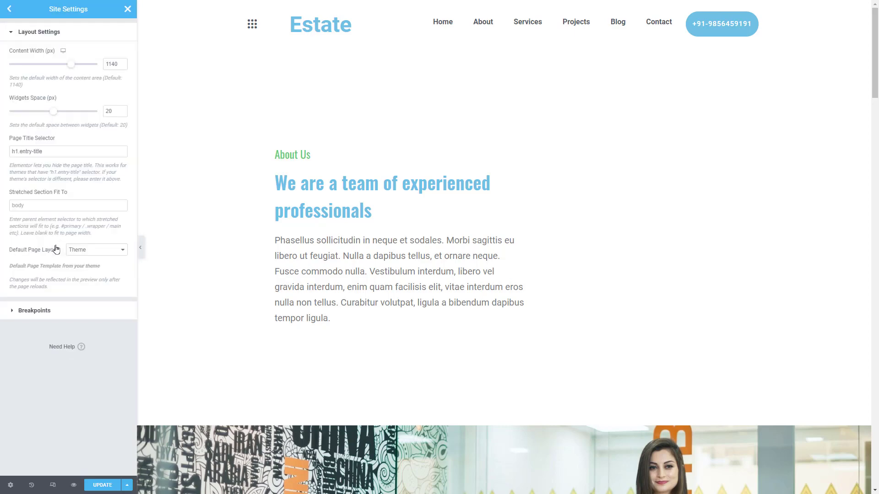
click(41, 312)
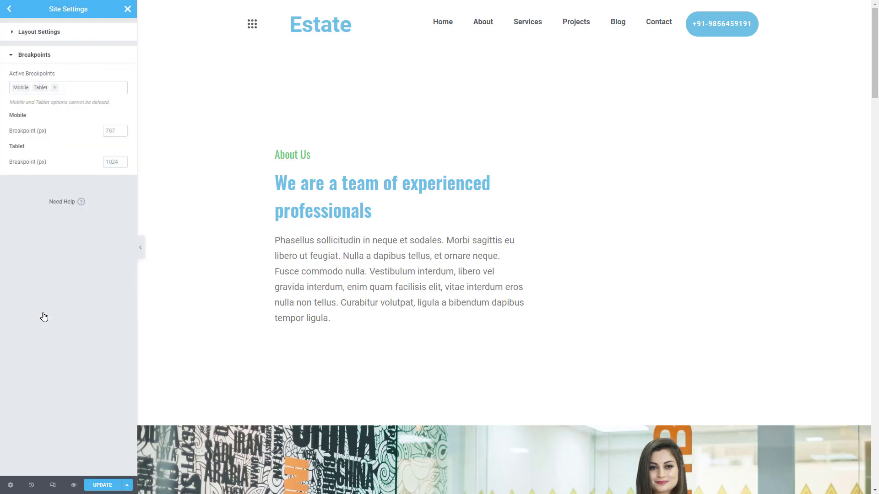
Add Mobile Extra, Tablet Extra, Laptop and Widescreen as active breakpoints, then update
click(109, 91)
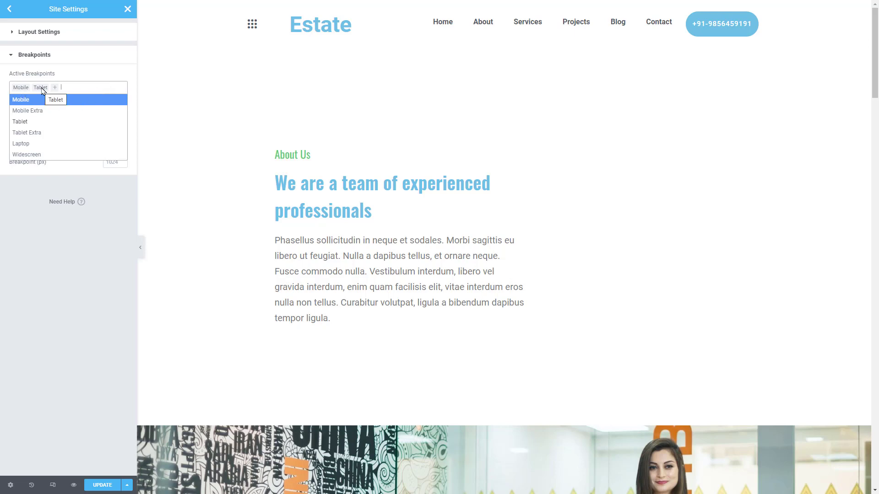
click(37, 114)
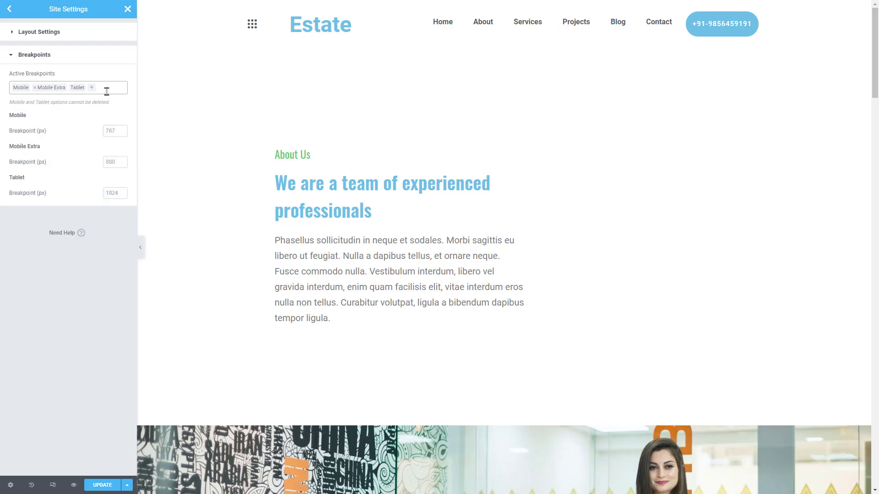
click(107, 91)
click(69, 133)
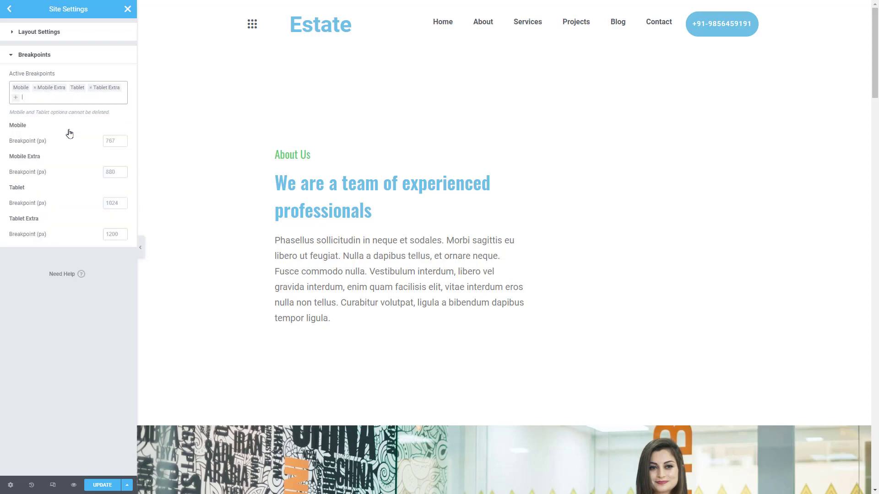
click(110, 97)
click(50, 152)
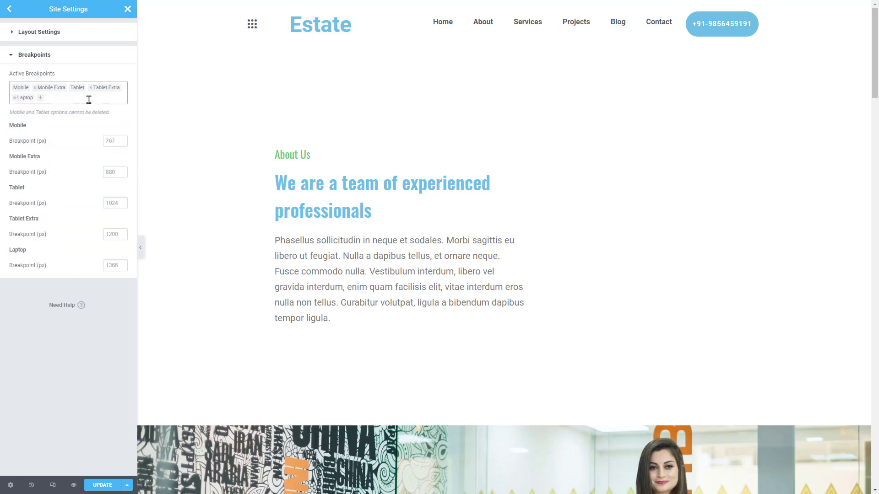
click(88, 100)
click(47, 163)
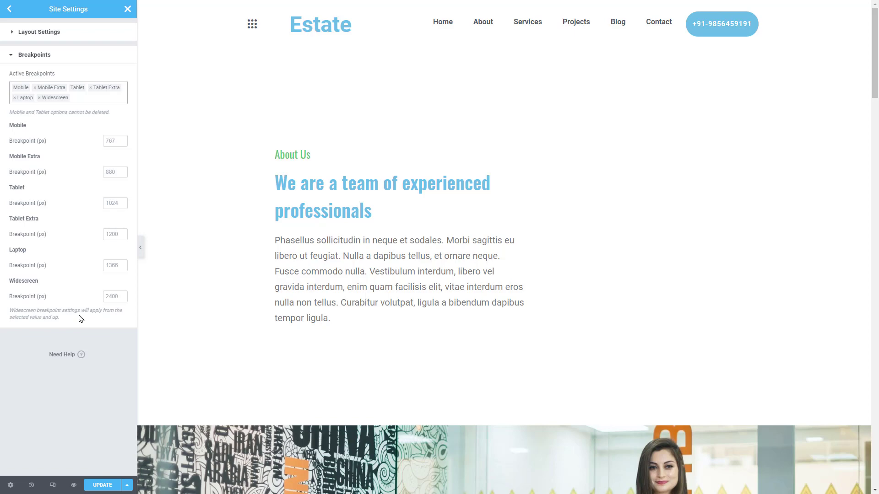
click(98, 485)
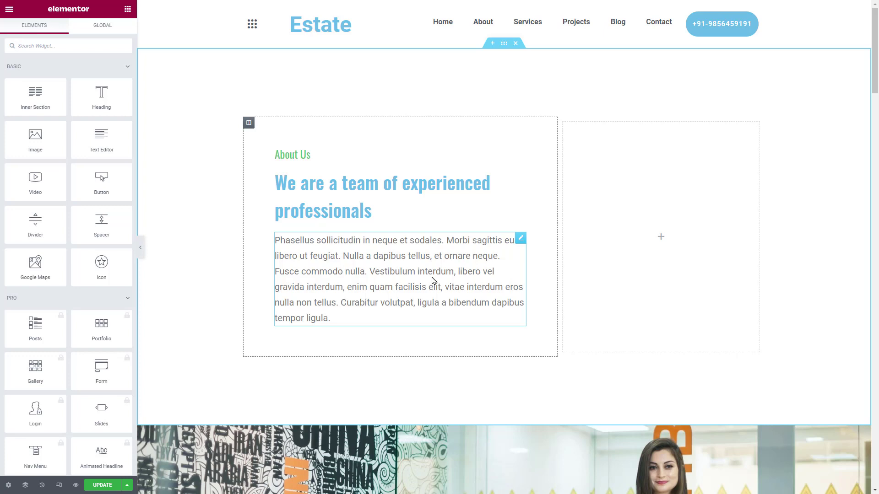
Switch to Responsive Mode to show the seven-device preview toolbar
click(63, 486)
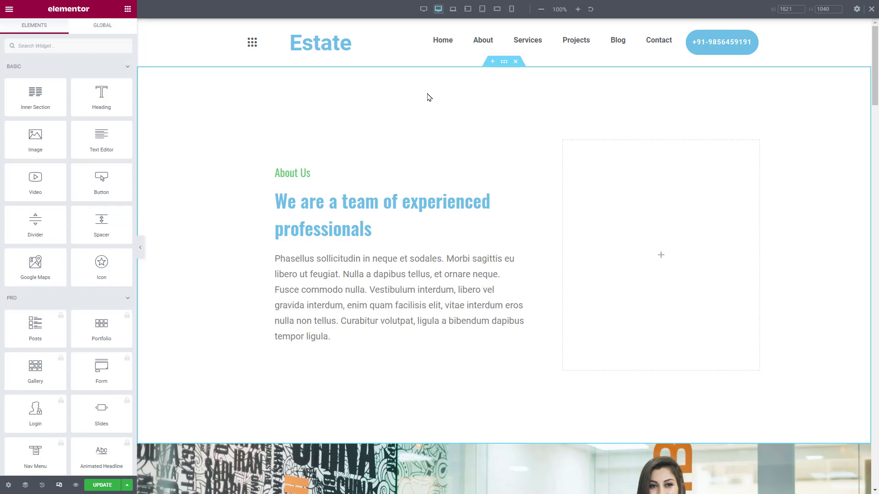
Preview the About page at Tablet, Mobile, Laptop, Tablet Extra, then Mobile Extra (880 px)
click(482, 10)
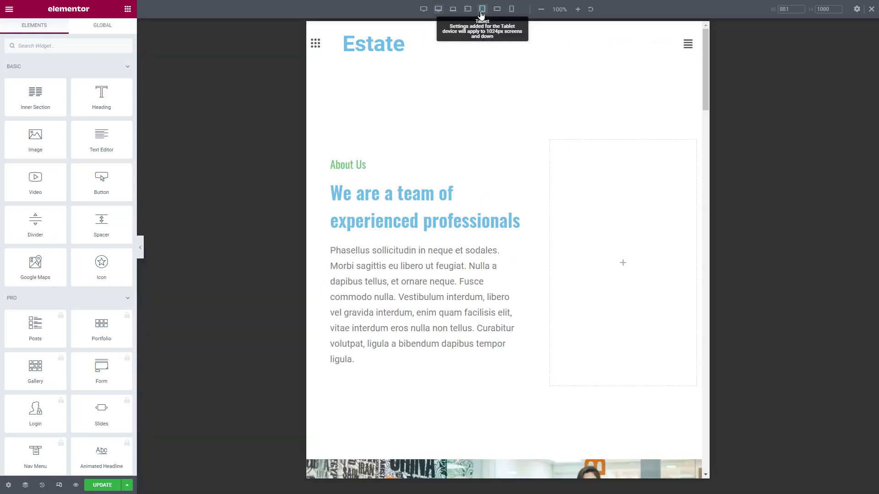
click(511, 10)
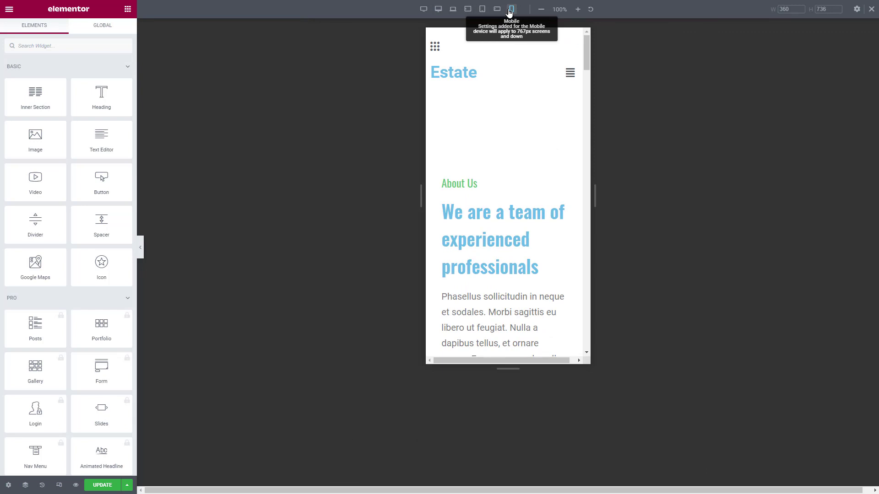
click(424, 10)
click(453, 10)
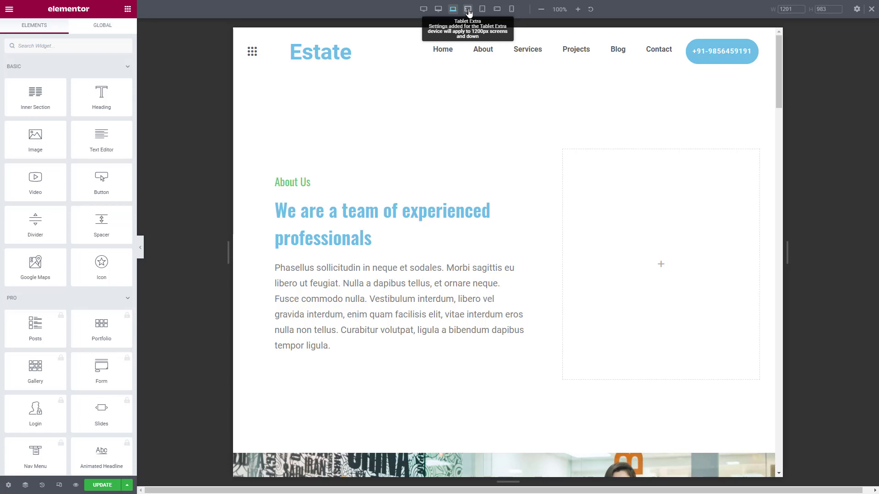
click(468, 11)
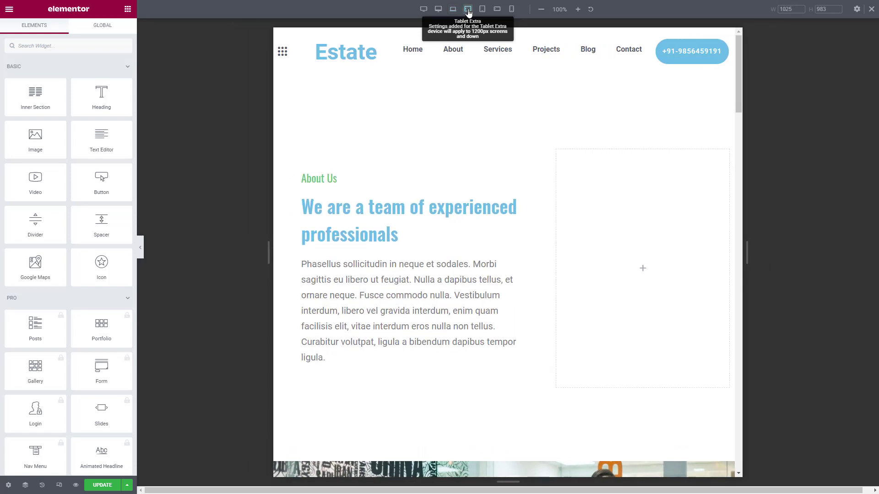
click(497, 10)
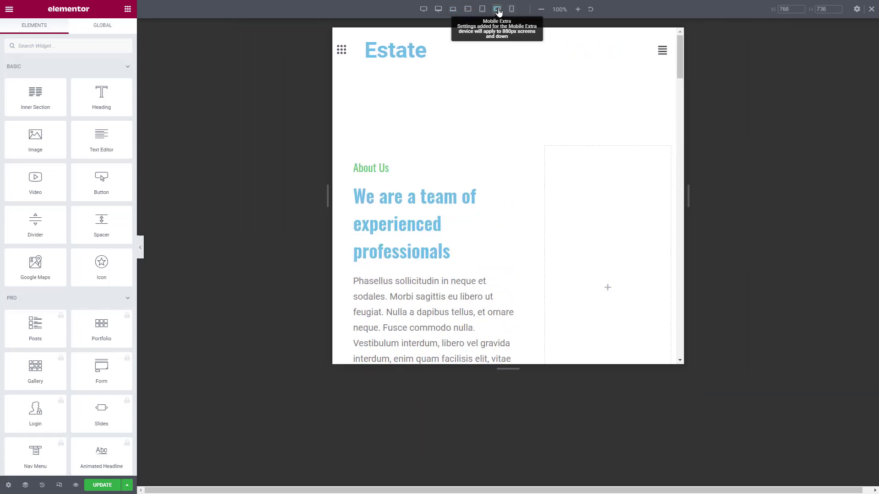